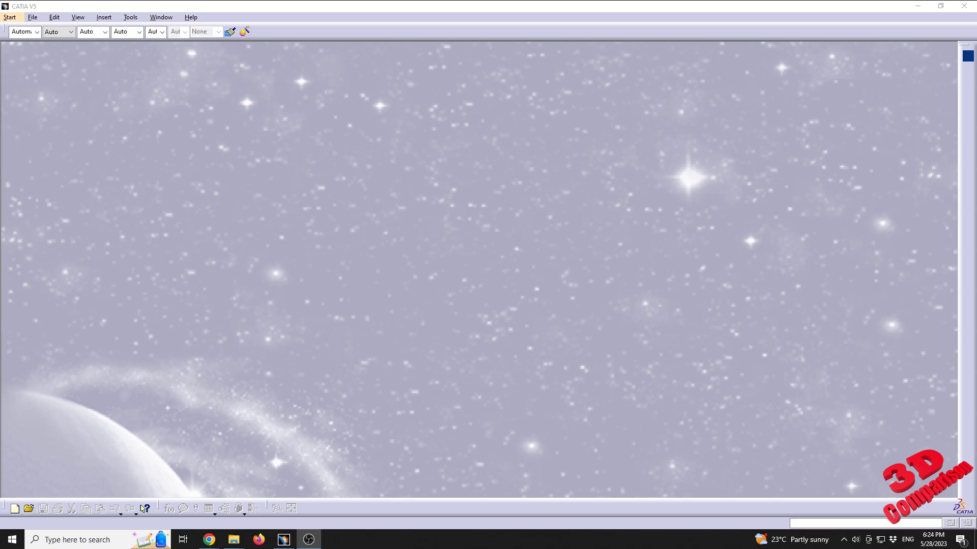
Create a new part named Part1 in the Part Design workbench.
{"action": "left_click", "coordinate": [9, 17]}
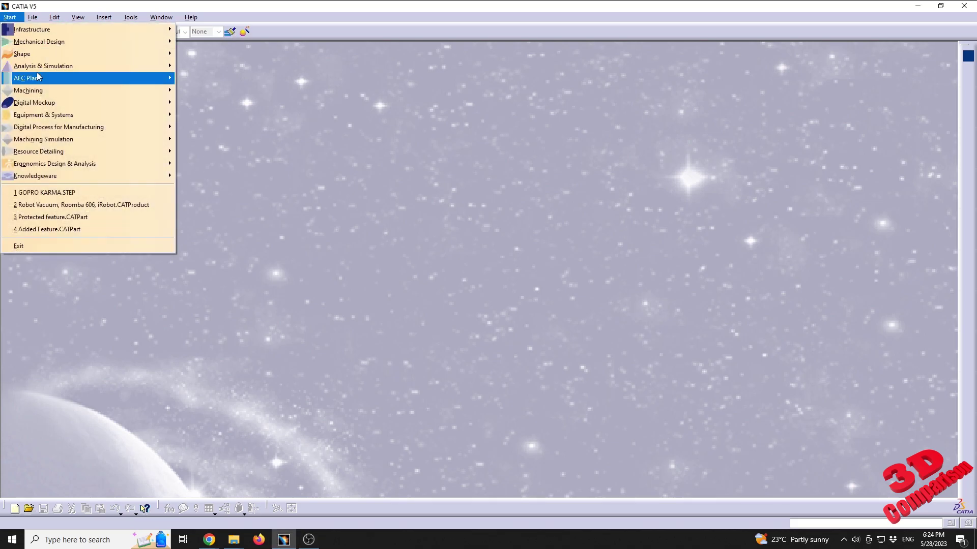
{"action": "mouse_move", "coordinate": [46, 48]}
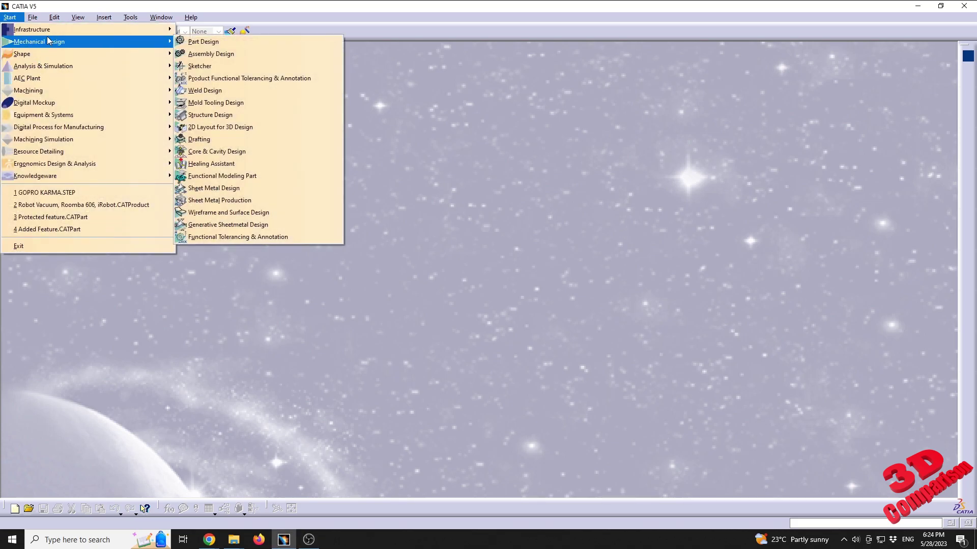
{"action": "left_click", "coordinate": [214, 42]}
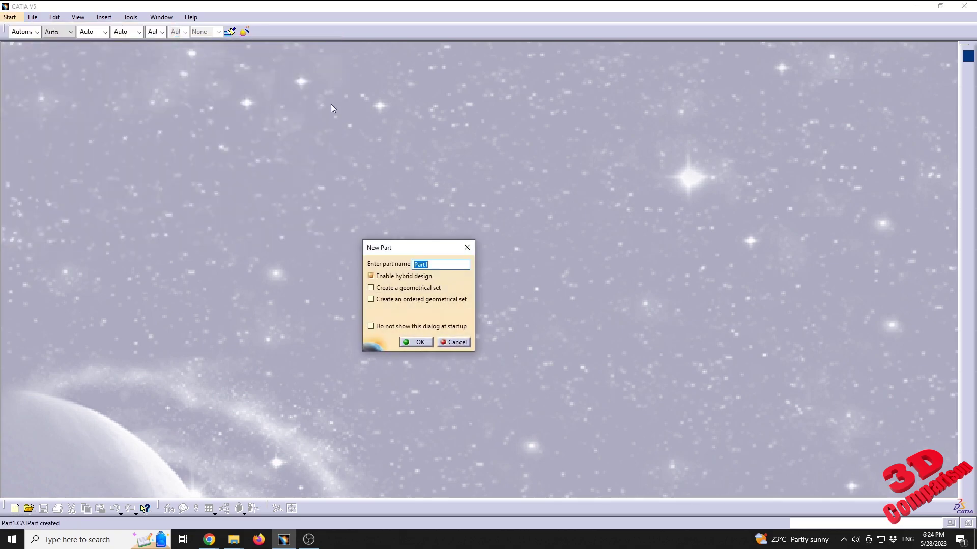
{"action": "key", "text": "Return"}
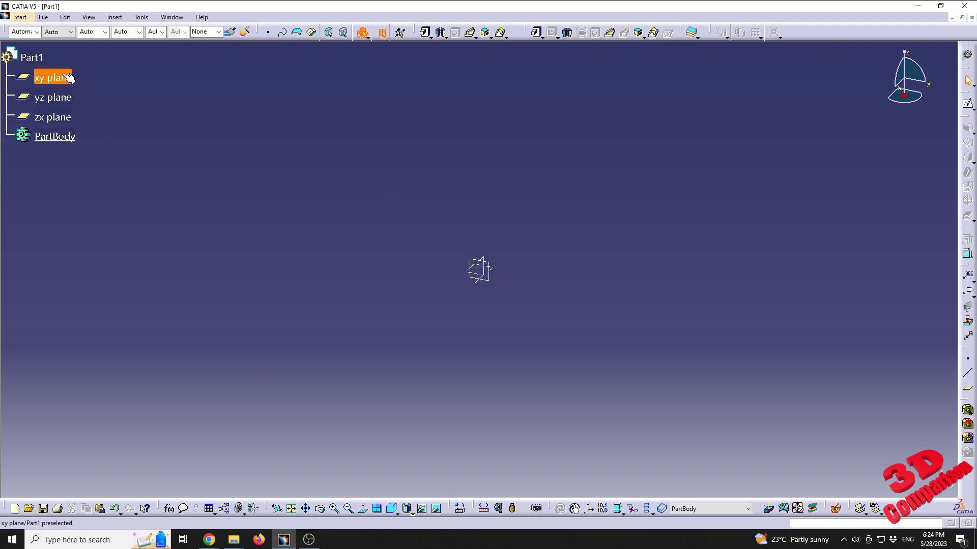
Sketch a rectangle on the xy plane with one corner at the origin.
{"action": "left_click", "coordinate": [62, 77]}
{"action": "left_click", "coordinate": [967, 103]}
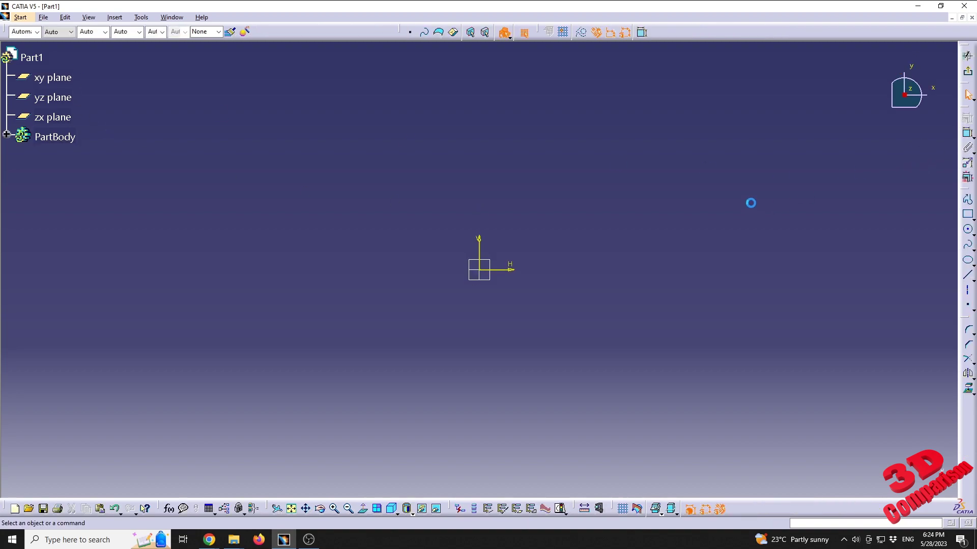
{"action": "left_click", "coordinate": [967, 216]}
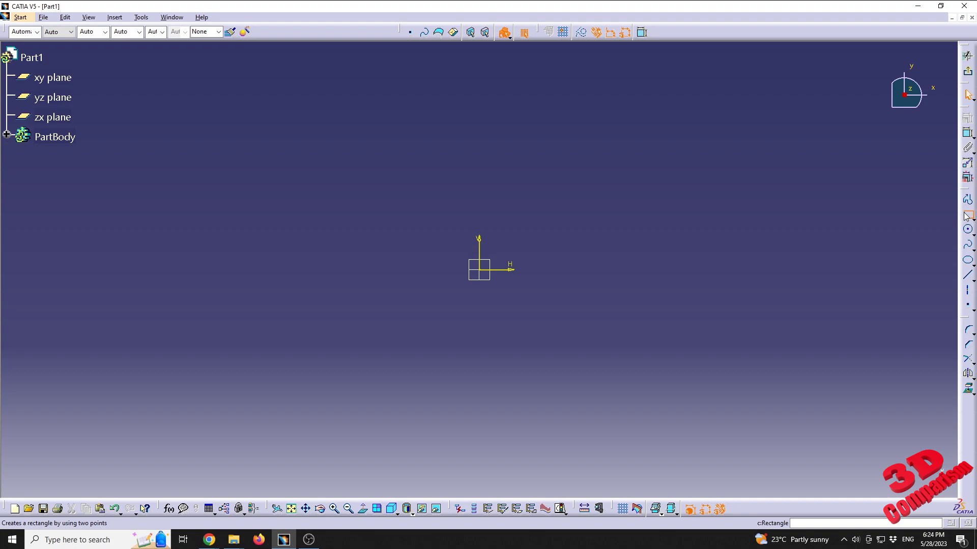
{"action": "left_click", "coordinate": [480, 269]}
{"action": "left_click", "coordinate": [685, 103]}
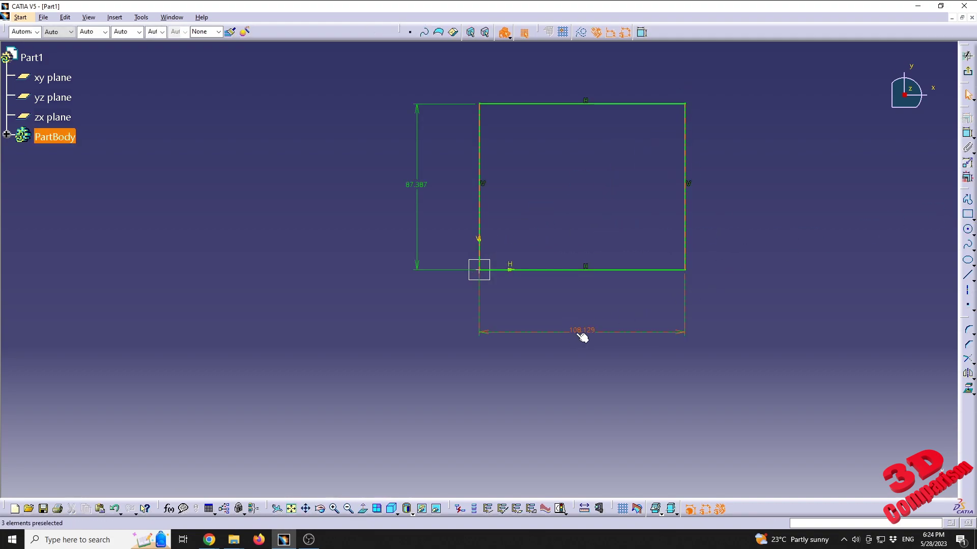
Set the rectangle's dimensions to 150 wide and 100 high.
{"action": "double_click", "coordinate": [578, 338]}
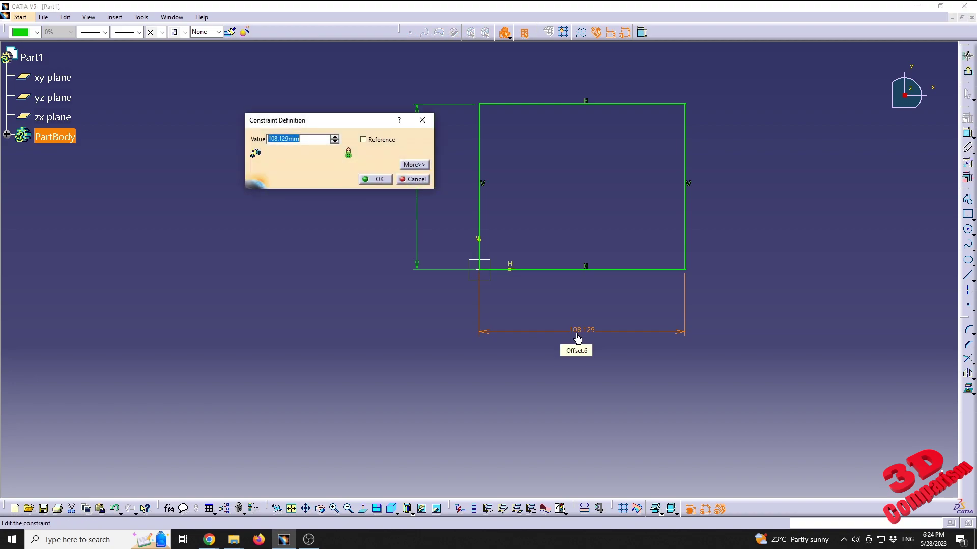
{"action": "type", "text": "150"}
{"action": "key", "text": "Return"}
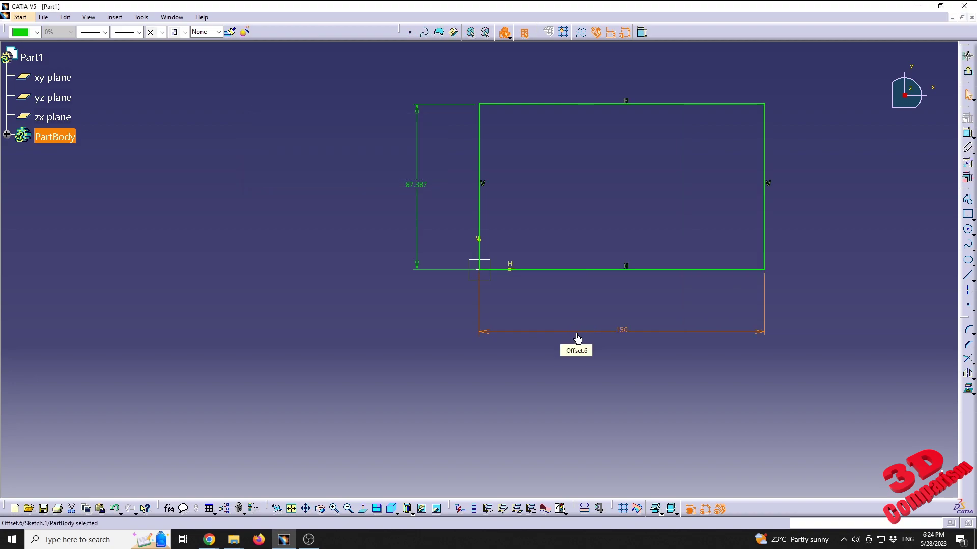
{"action": "double_click", "coordinate": [428, 188]}
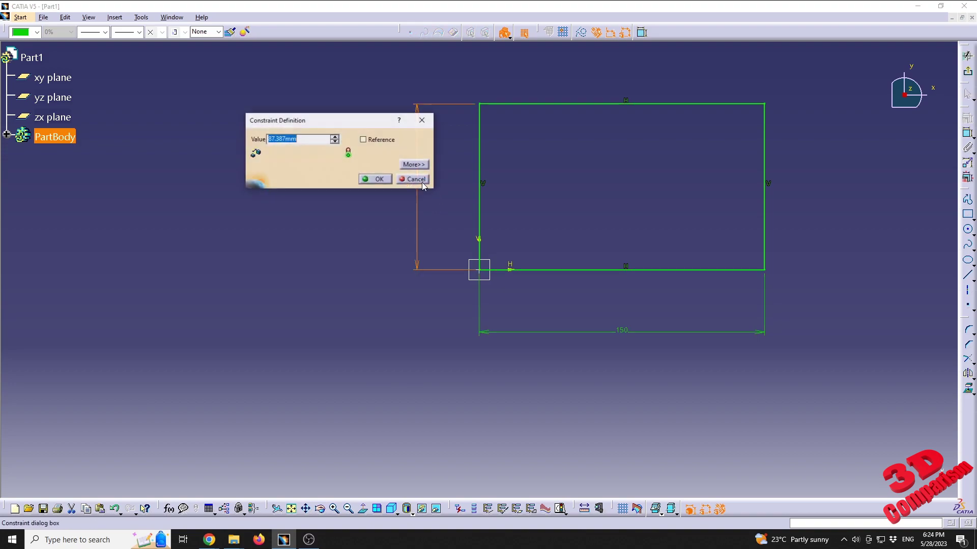
{"action": "type", "text": "100"}
{"action": "key", "text": "Return"}
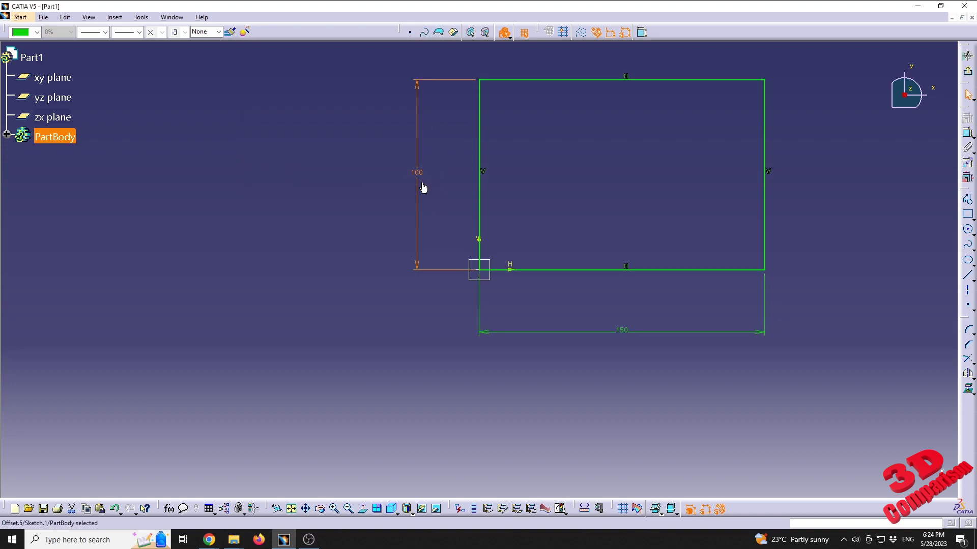
Leave the sketch and pad it 50 mm into Pad.1.
{"action": "left_click", "coordinate": [968, 55]}
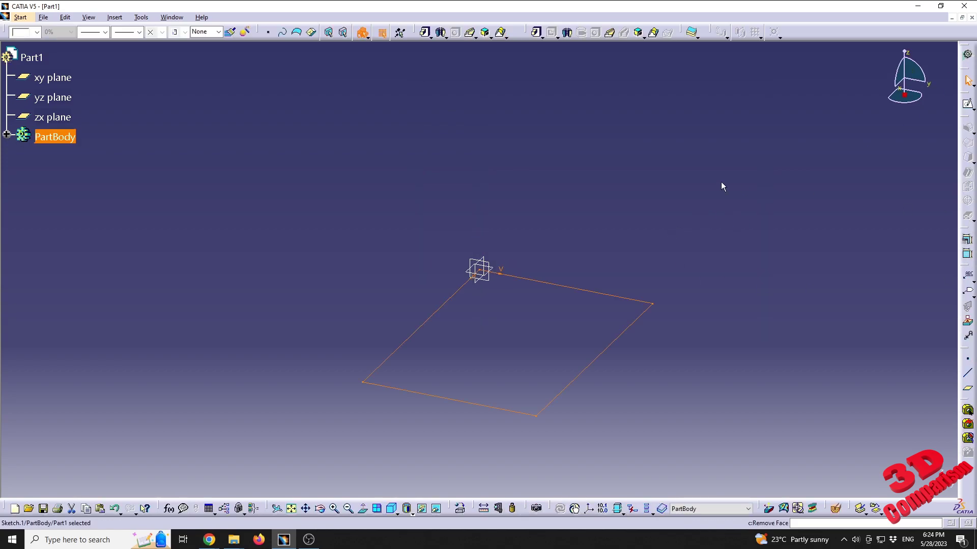
{"action": "left_click", "coordinate": [537, 33]}
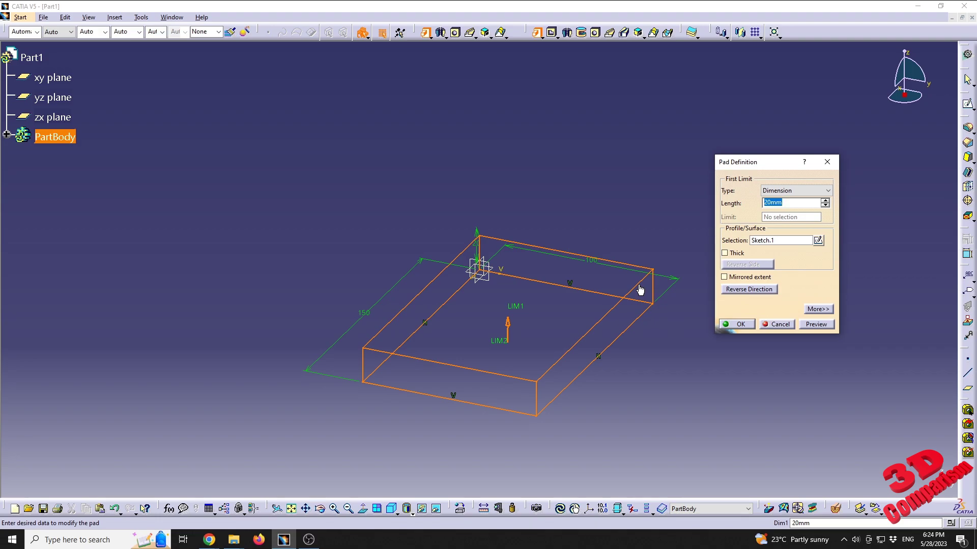
{"action": "type", "text": "50"}
{"action": "key", "text": "Return"}
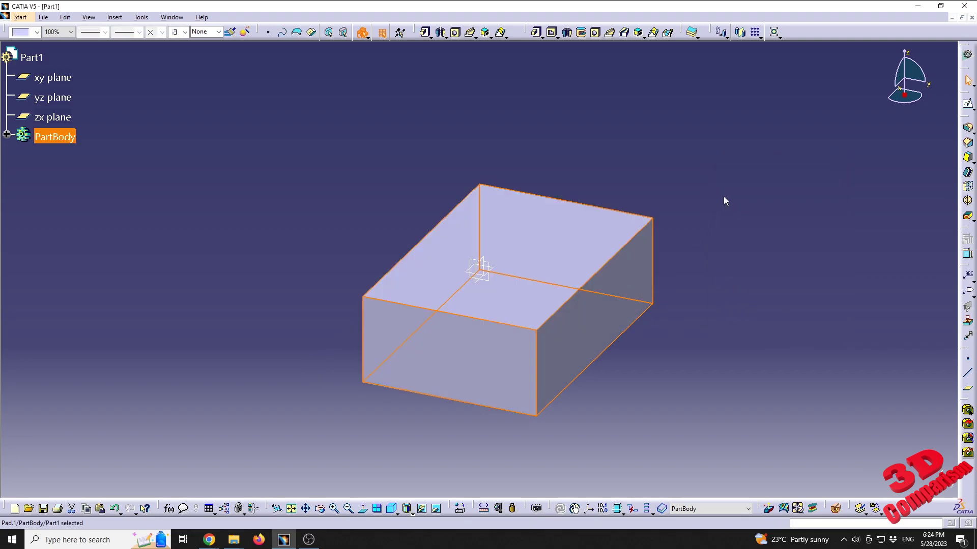
Expand PartBody, open Sketch.1, then return to the 3D block.
{"action": "left_click", "coordinate": [6, 135]}
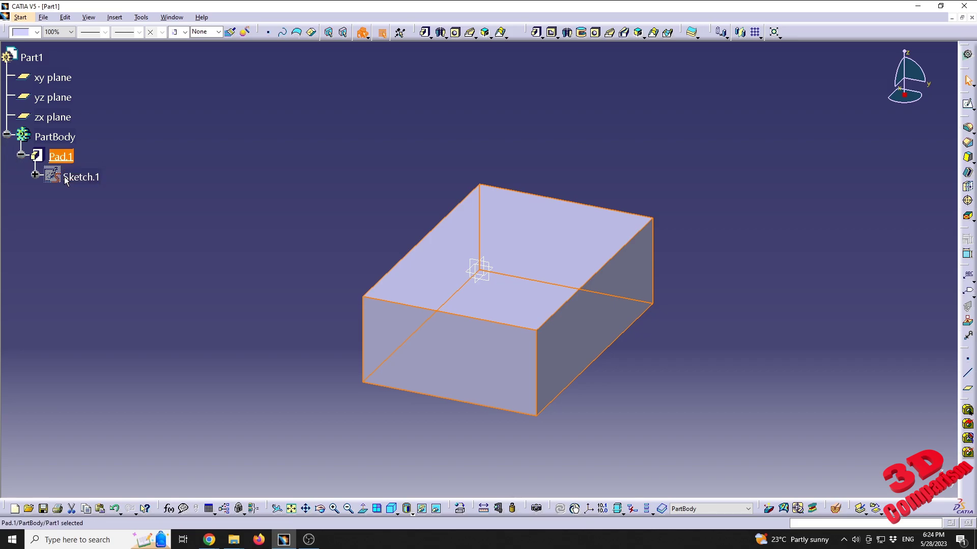
{"action": "double_click", "coordinate": [72, 177]}
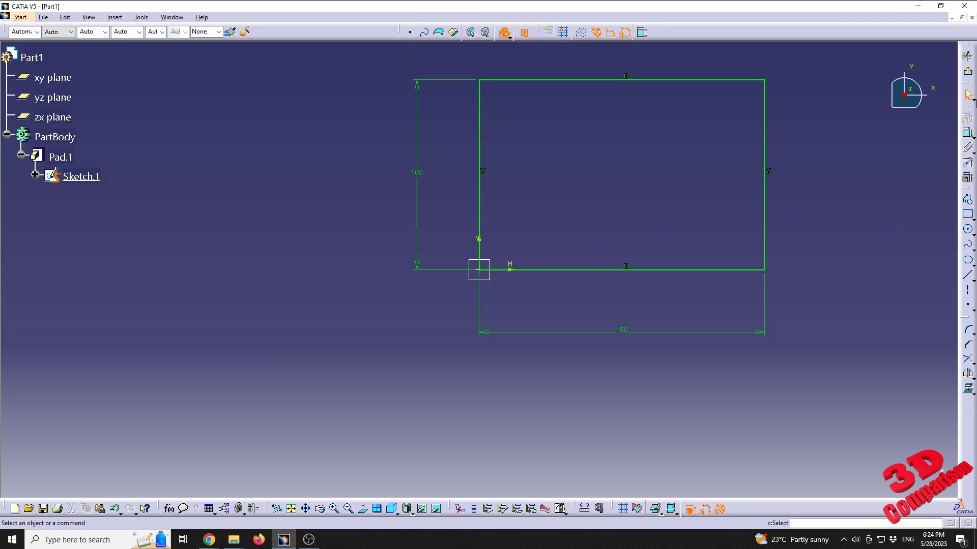
{"action": "left_click", "coordinate": [650, 252]}
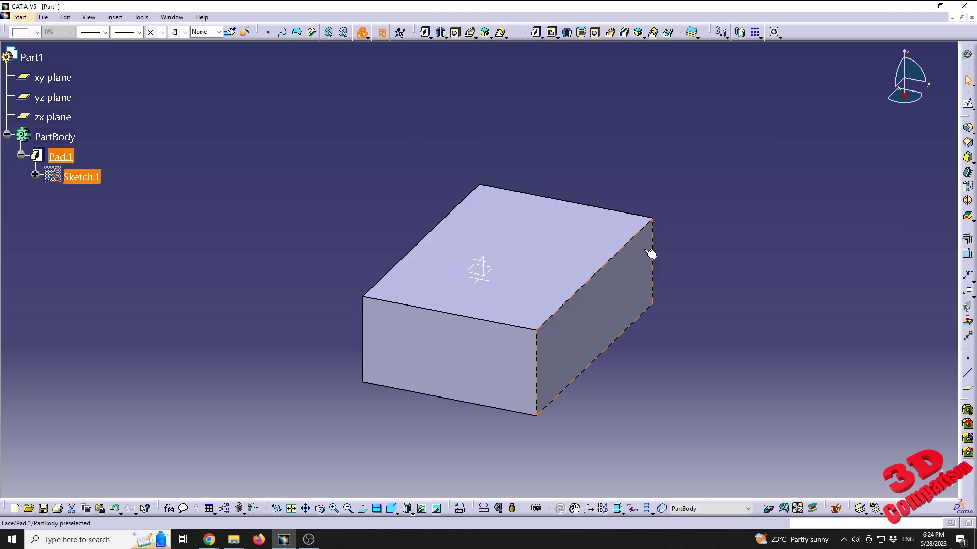
{"action": "left_click", "coordinate": [700, 198]}
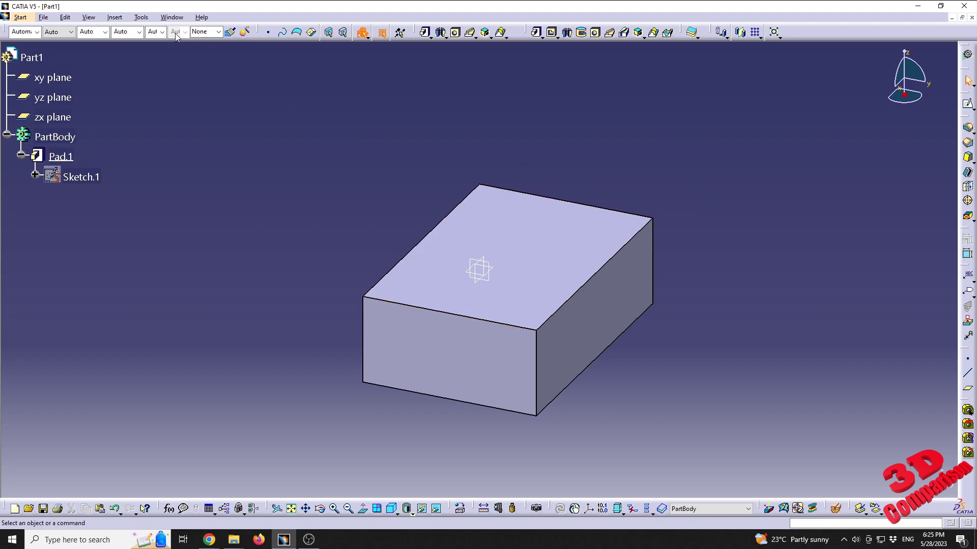
Set the default Length unit to Inch (in) under Options > Parameters and Measure > Units.
{"action": "left_click", "coordinate": [141, 18]}
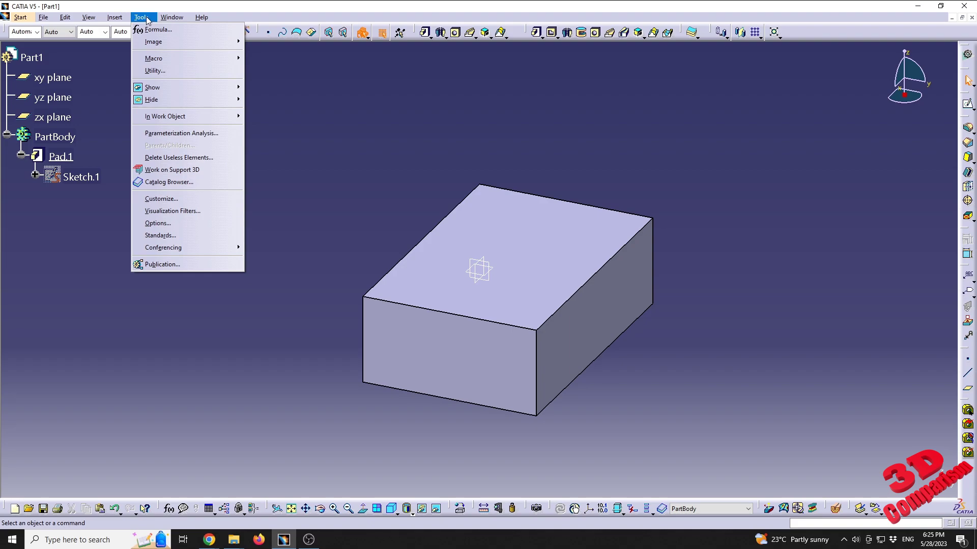
{"action": "left_click", "coordinate": [176, 224]}
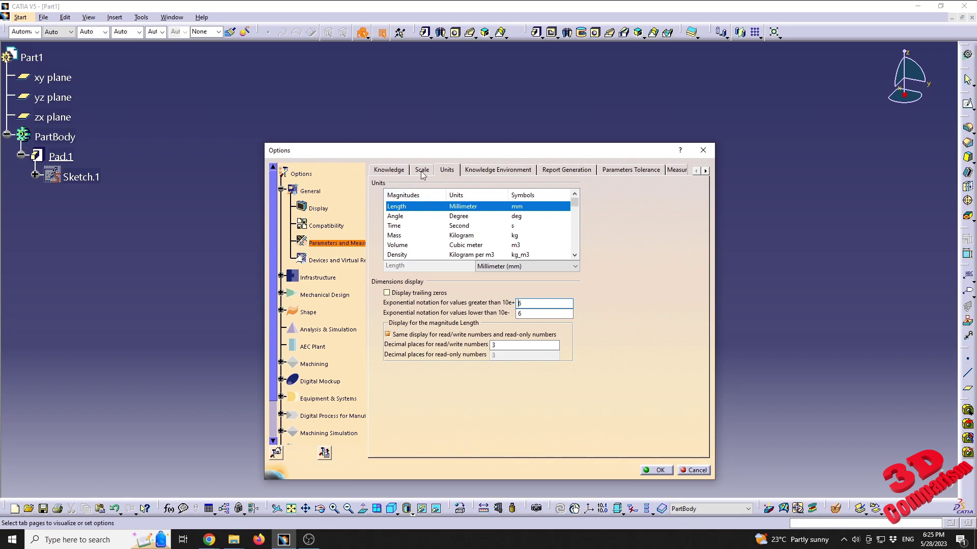
{"action": "left_click", "coordinate": [393, 171]}
{"action": "left_click", "coordinate": [448, 172]}
{"action": "left_click", "coordinate": [549, 266]}
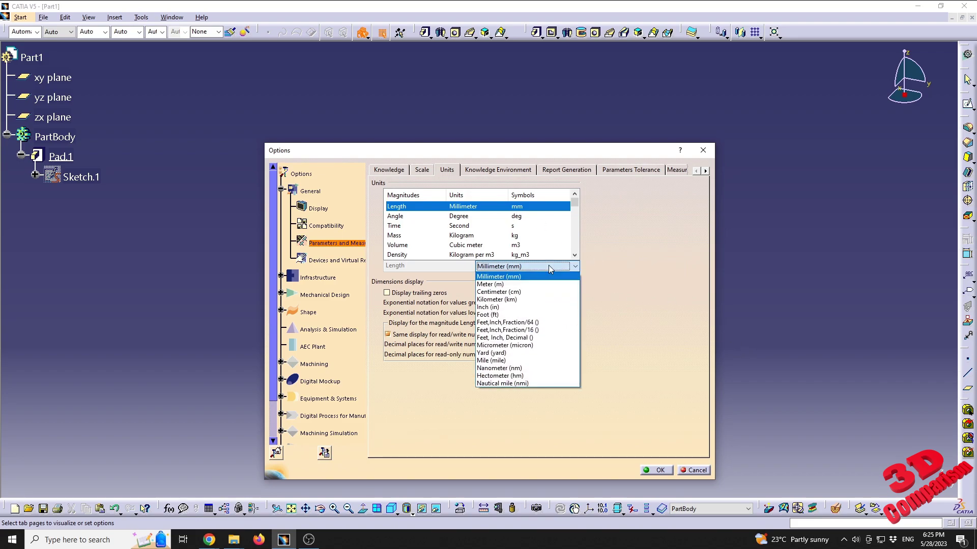
{"action": "left_click", "coordinate": [503, 309]}
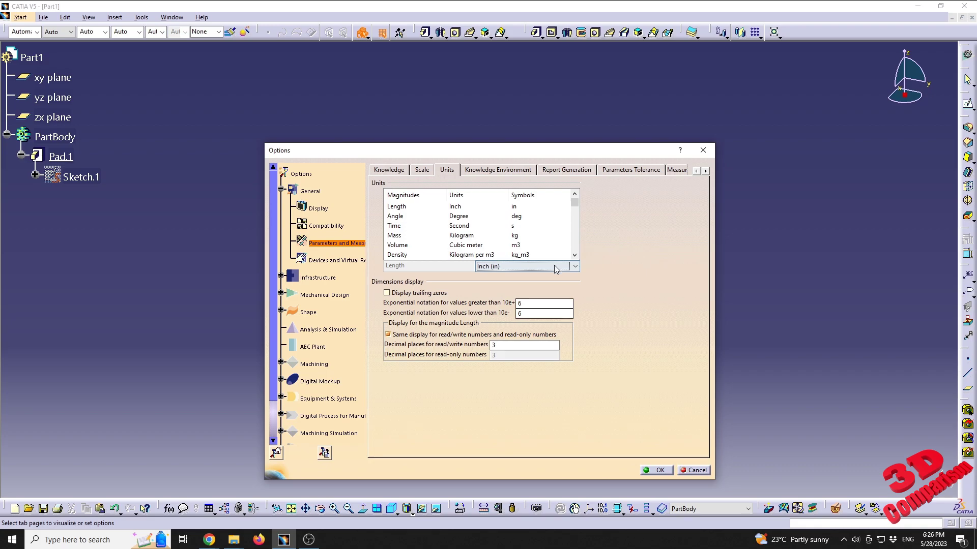
Confirm the inch units and reopen Sketch.1 to check its 5.906 by 3.937 in dimensions.
{"action": "left_click", "coordinate": [658, 471]}
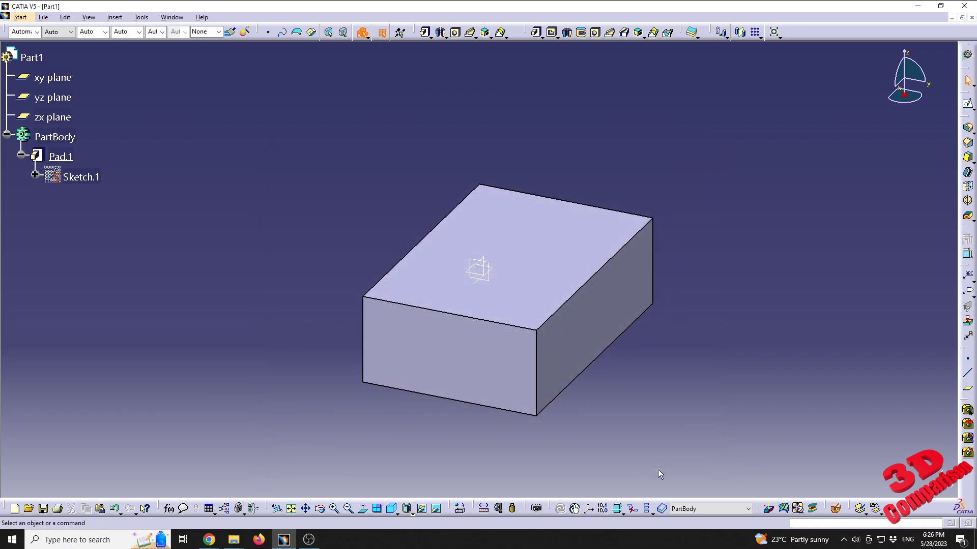
{"action": "double_click", "coordinate": [66, 176]}
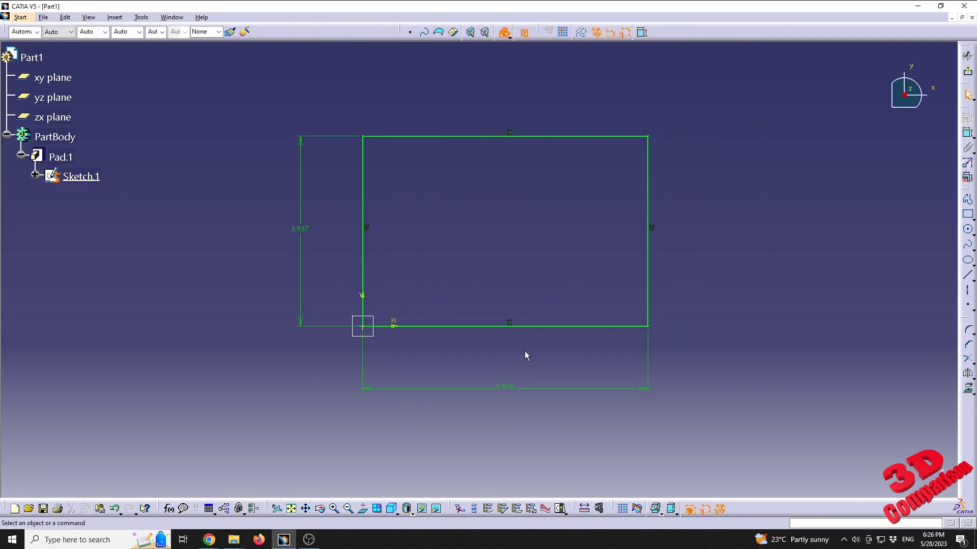
{"action": "double_click", "coordinate": [510, 391]}
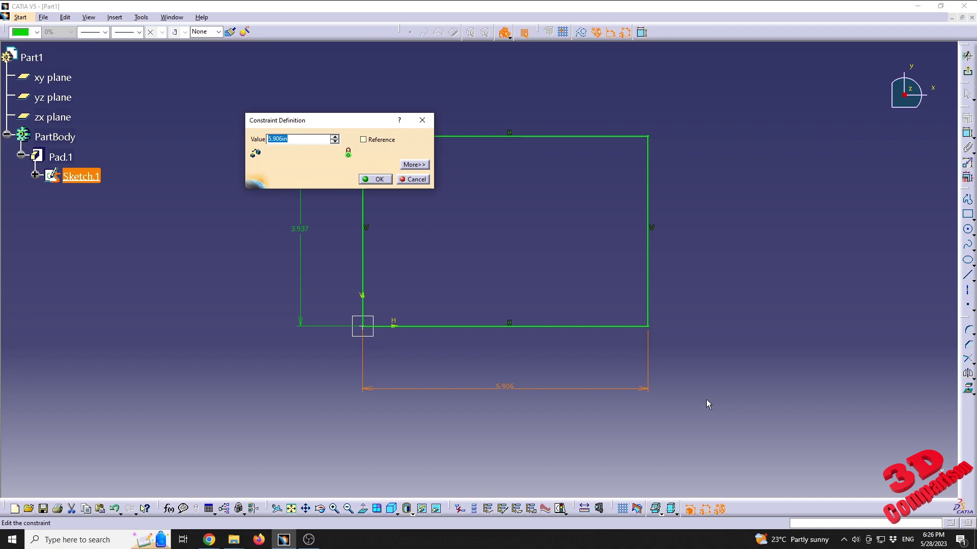
{"action": "type", "text": "150"}
{"action": "key", "text": "Return"}
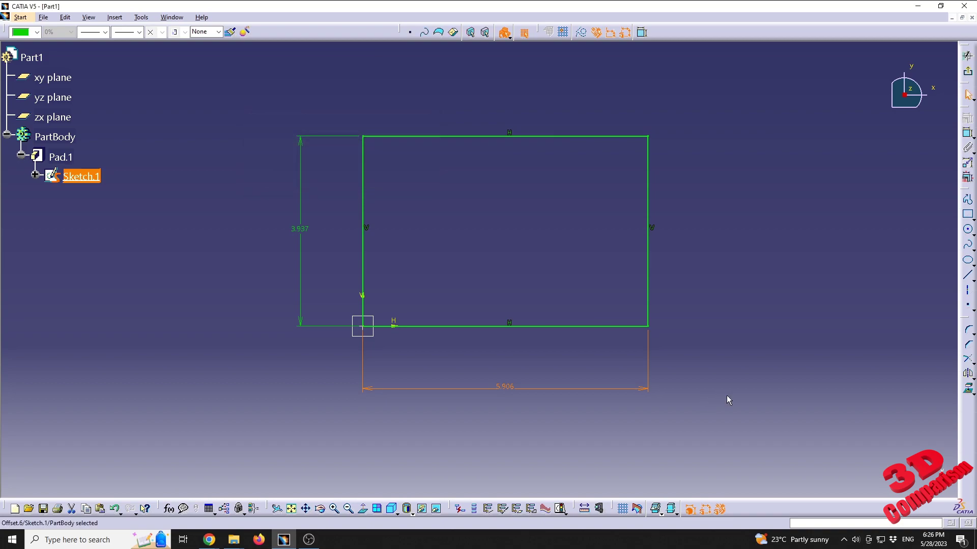
{"action": "left_click", "coordinate": [521, 405]}
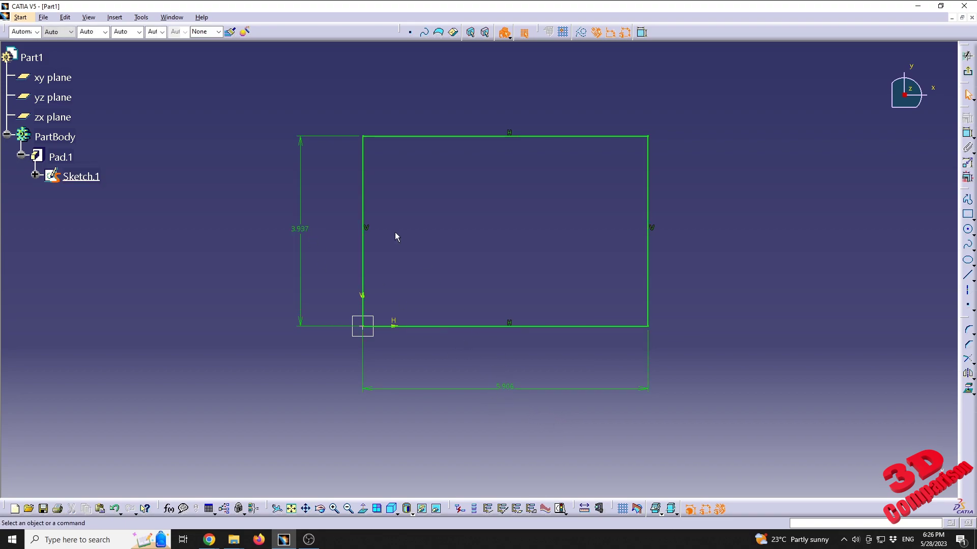
Switch the Length unit in Options back to Millimeter (mm).
{"action": "left_click", "coordinate": [141, 17]}
{"action": "left_click", "coordinate": [187, 128]}
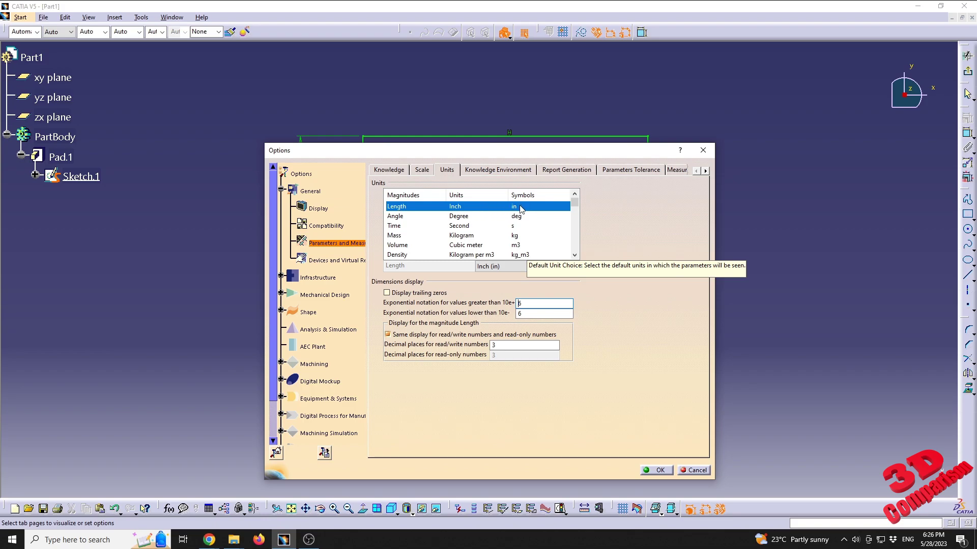
{"action": "left_click", "coordinate": [505, 268]}
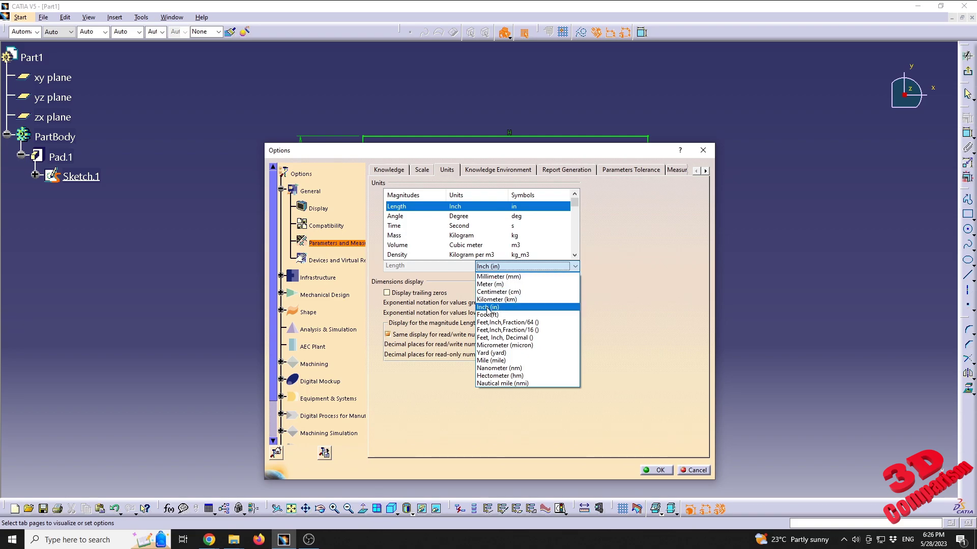
{"action": "left_click", "coordinate": [498, 277]}
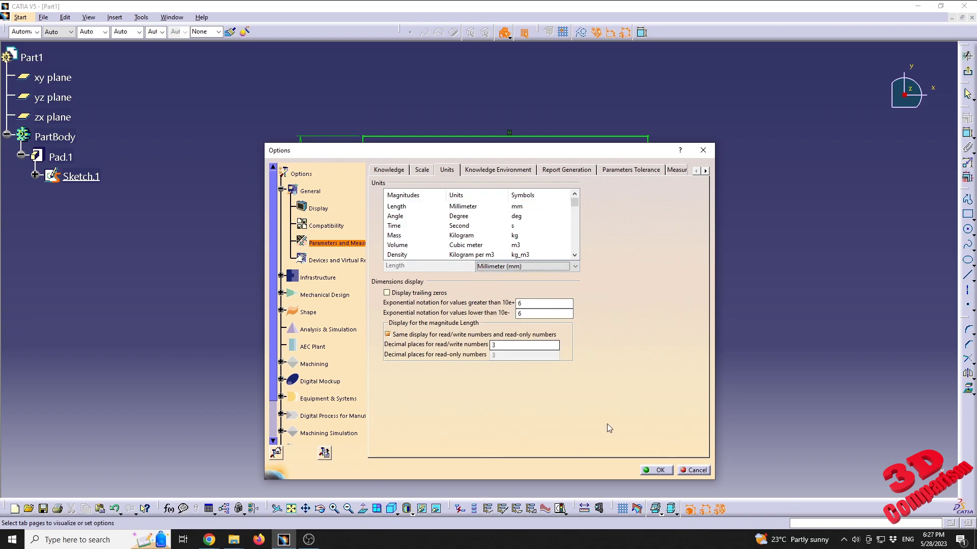
Confirm millimetres and change the 150 width to 4.75in, giving 120.65 mm.
{"action": "left_click", "coordinate": [657, 471]}
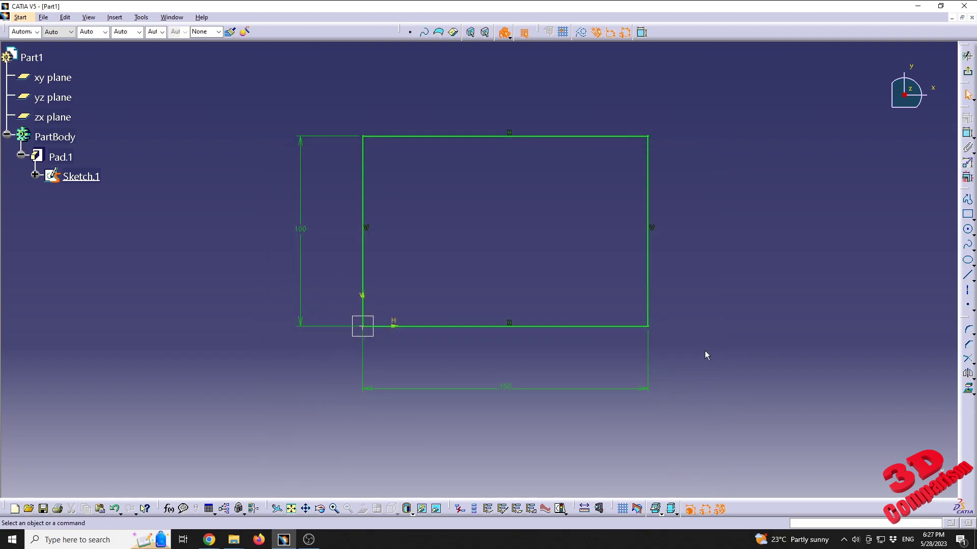
{"action": "double_click", "coordinate": [509, 389]}
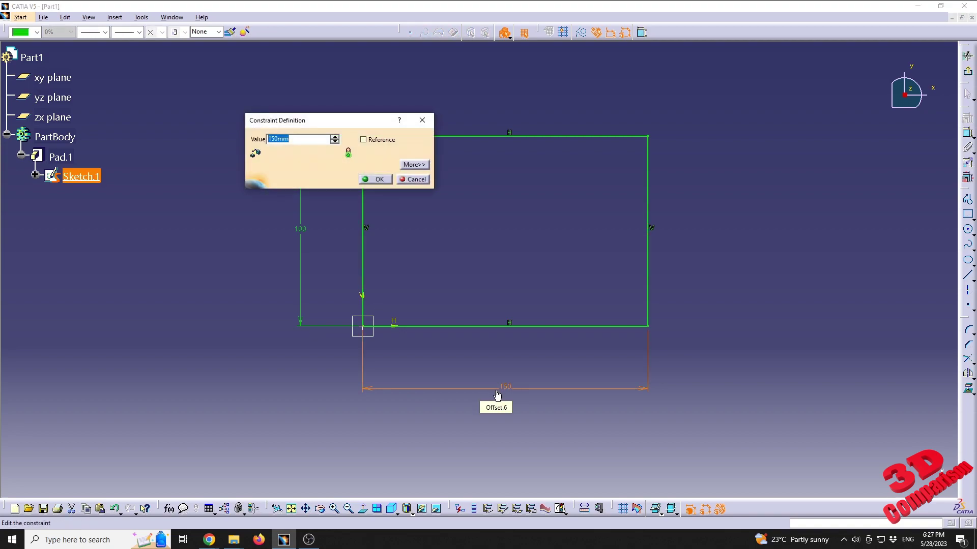
{"action": "type", "text": "4.75in"}
{"action": "key", "text": "Return"}
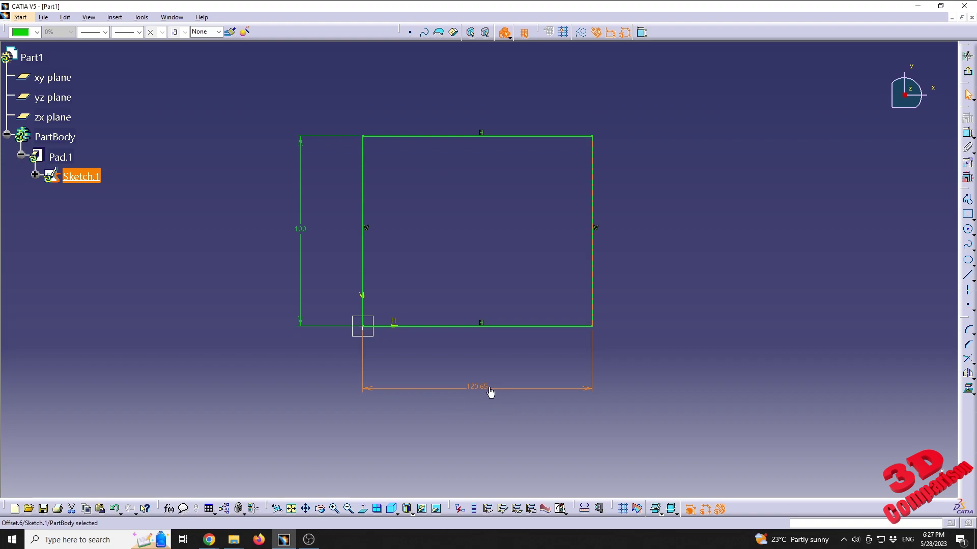
{"action": "left_click", "coordinate": [491, 388]}
{"action": "left_click", "coordinate": [327, 254]}
Change the 100 height to 2.5in, giving 63.5 mm.
{"action": "double_click", "coordinate": [308, 232]}
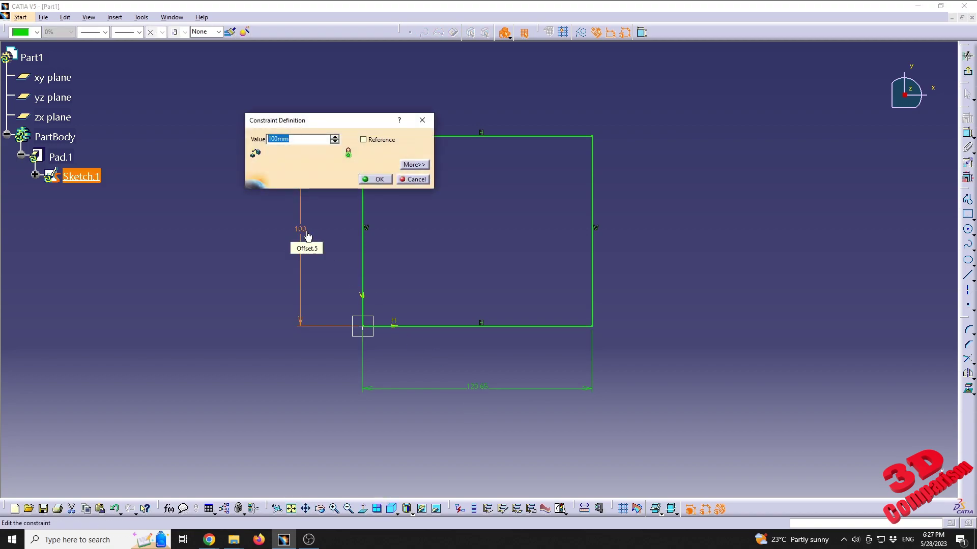
{"action": "type", "text": "2.5in"}
{"action": "key", "text": "Return"}
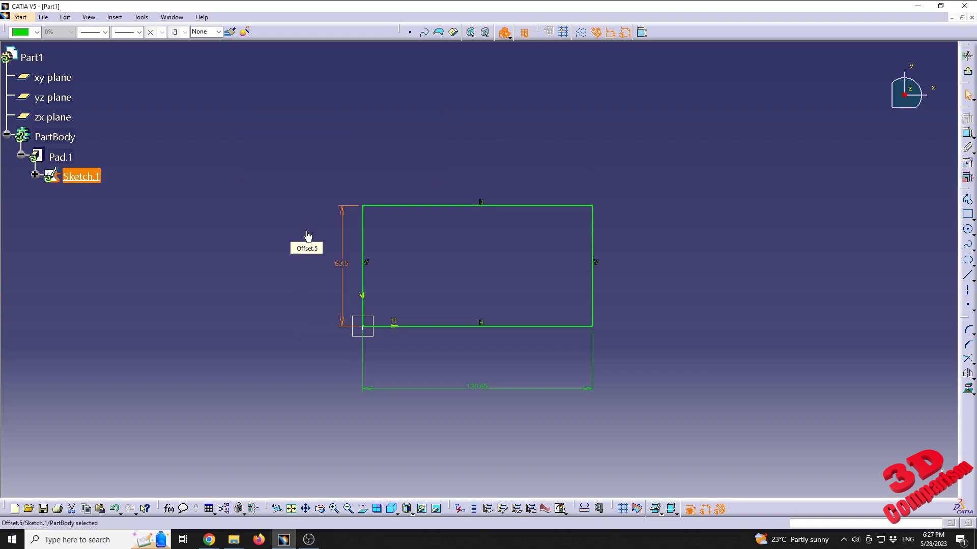
{"action": "left_click", "coordinate": [224, 285]}
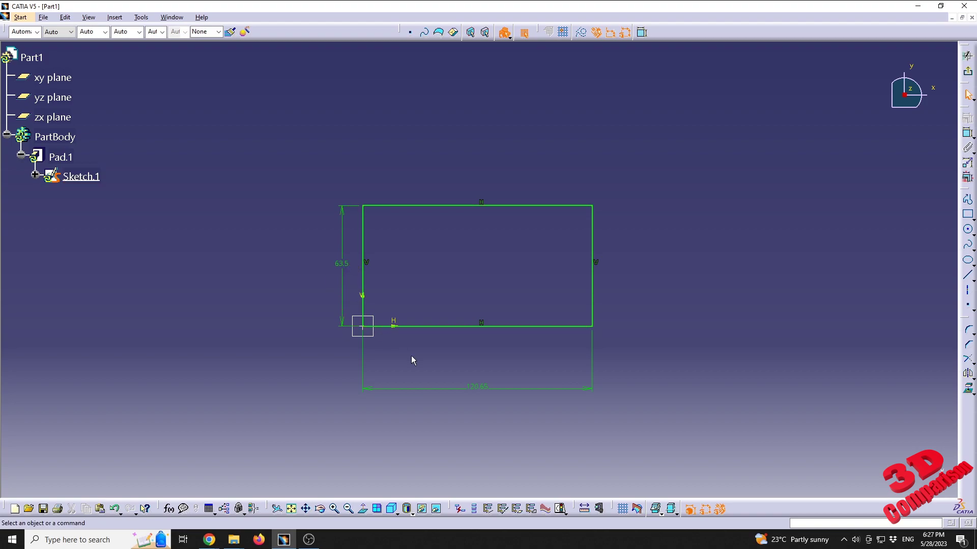
{"action": "left_click", "coordinate": [484, 388]}
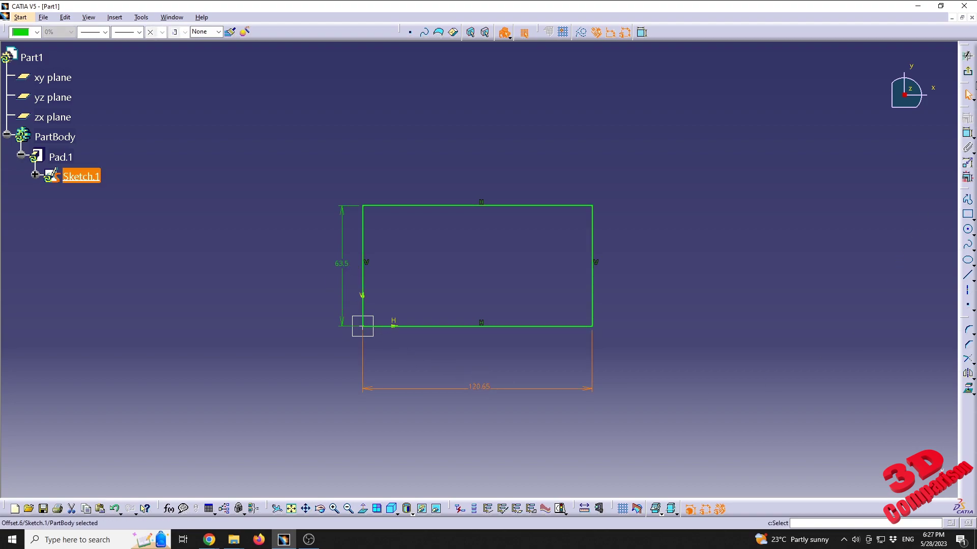
Leave the sketch and enter a new inch length in Pad.1's Definition dialog.
{"action": "left_click", "coordinate": [967, 71]}
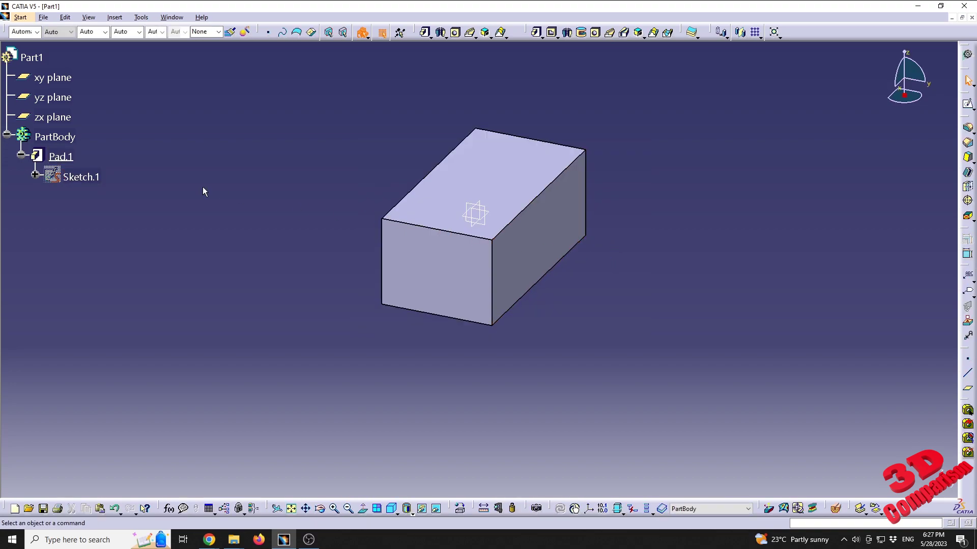
{"action": "right_click", "coordinate": [60, 157]}
{"action": "mouse_move", "coordinate": [147, 360]}
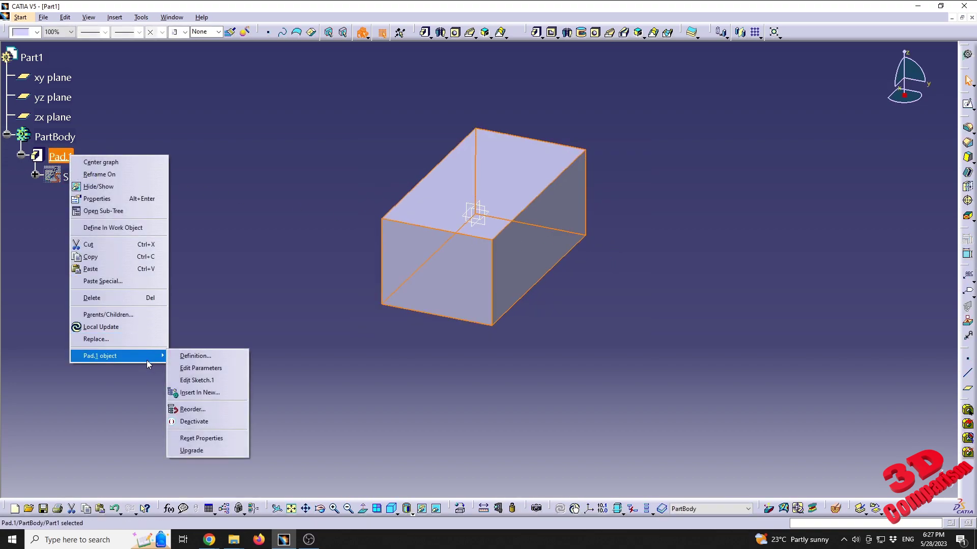
{"action": "left_click", "coordinate": [193, 357]}
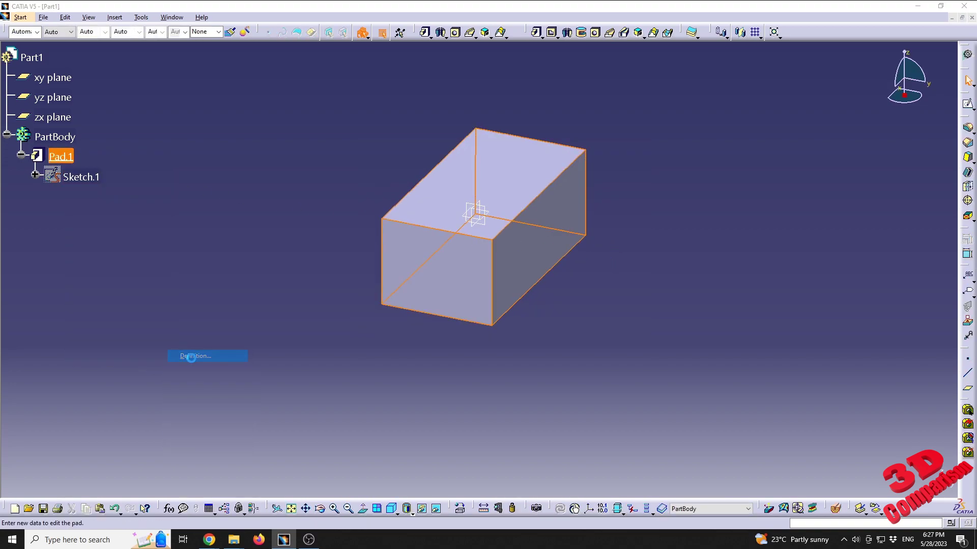
{"action": "left_click_drag", "start_coordinate": [768, 163], "coordinate": [745, 183]}
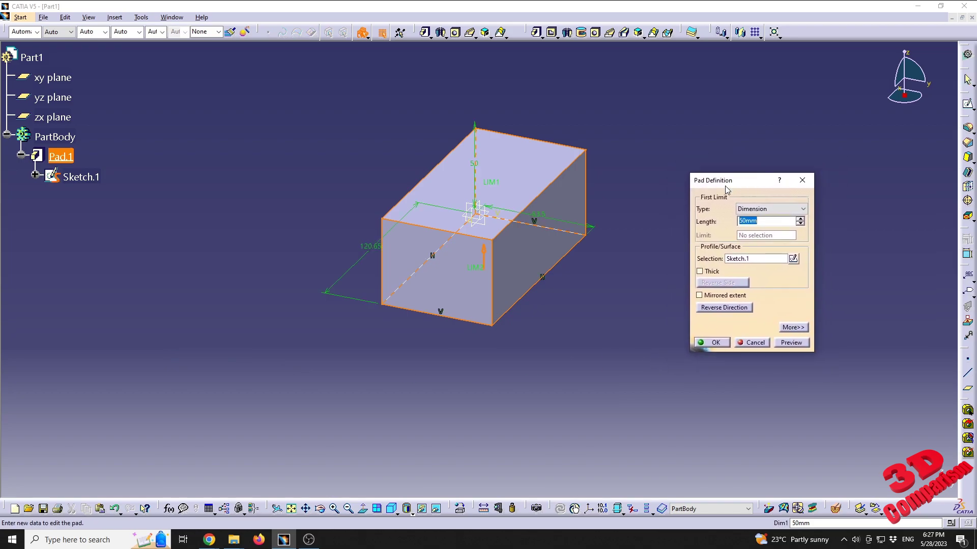
{"action": "left_click", "coordinate": [768, 222]}
{"action": "type", "text": "2.5"}
{"action": "type", "text": "in"}
{"action": "key", "text": "Return"}
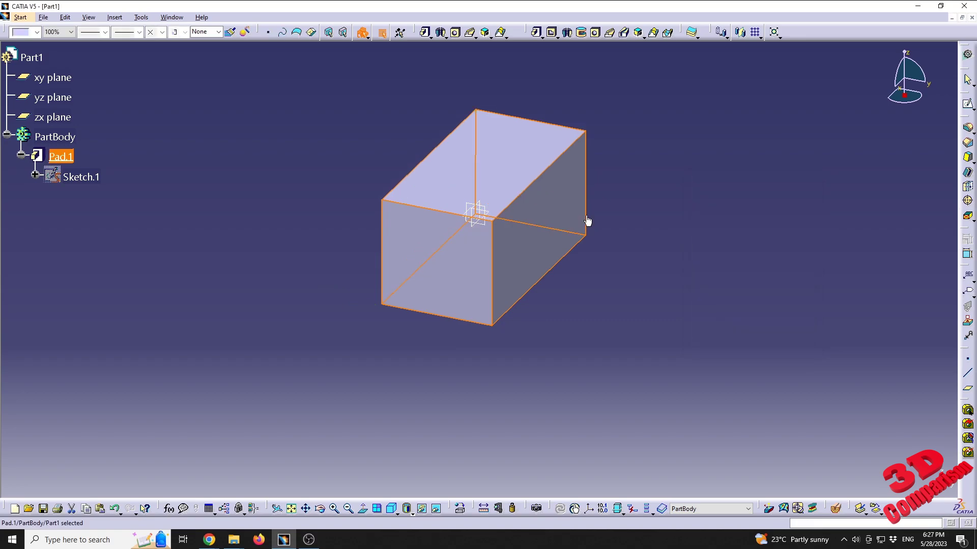
{"action": "right_click", "coordinate": [73, 158]}
{"action": "mouse_move", "coordinate": [155, 356]}
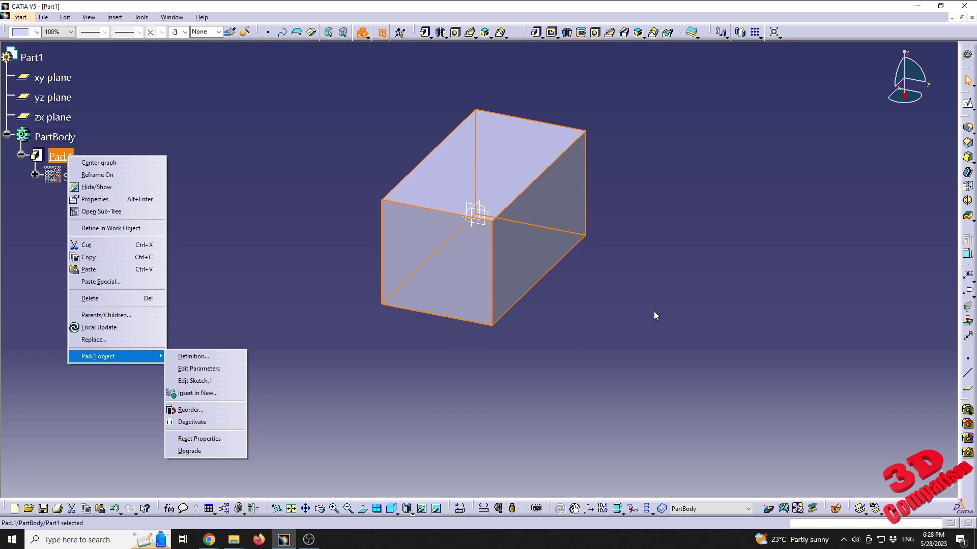
{"action": "left_click", "coordinate": [201, 356]}
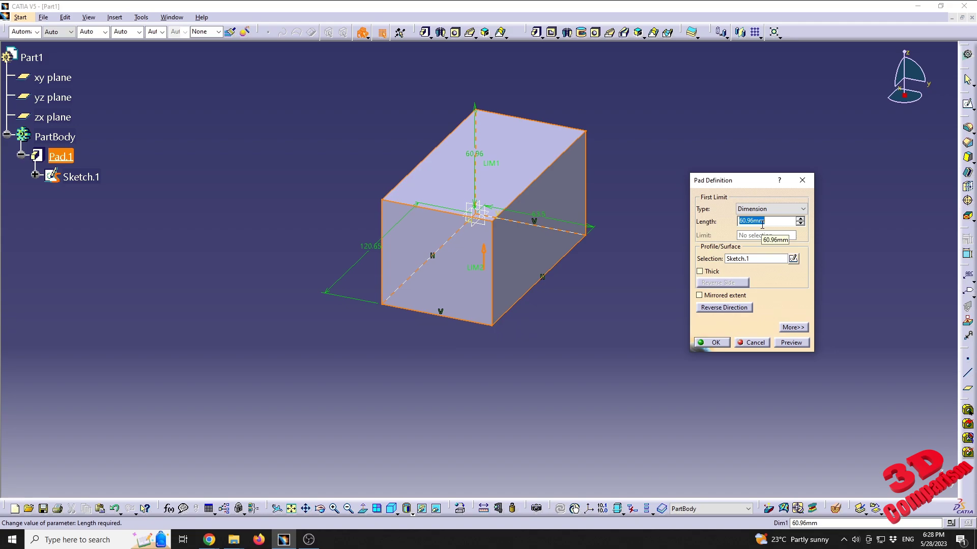
{"action": "left_click", "coordinate": [714, 343]}
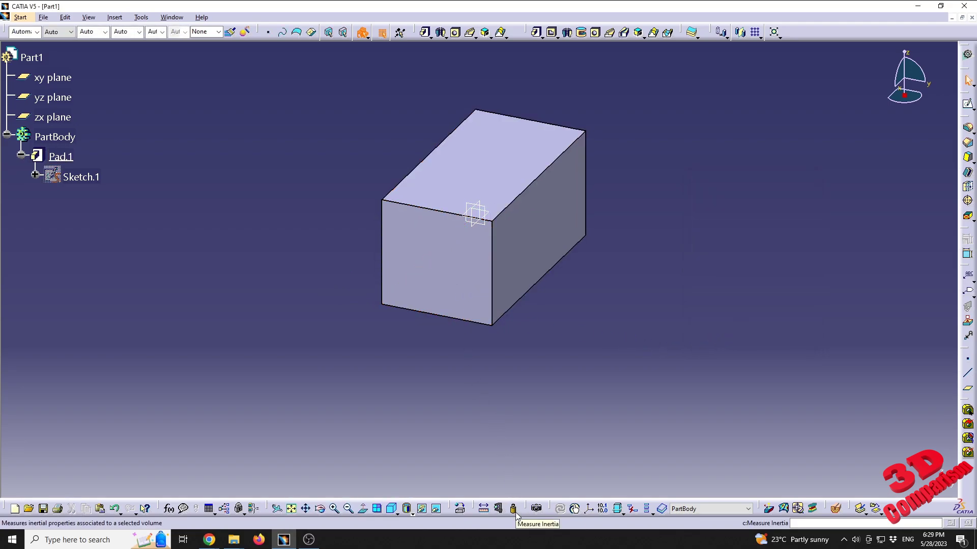
Apply Steel from the Metal tab of the material library to the block.
{"action": "left_click", "coordinate": [460, 509]}
{"action": "left_click", "coordinate": [694, 224]}
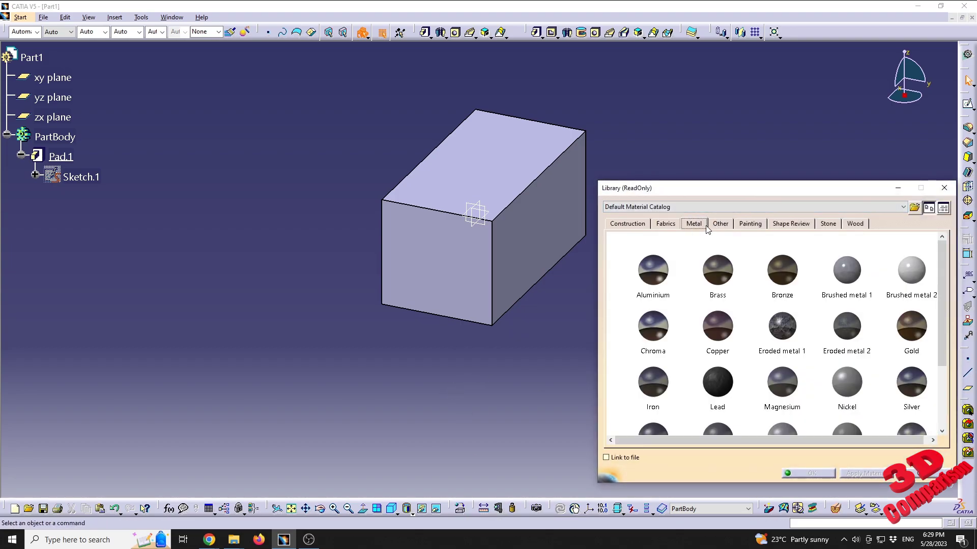
{"action": "left_click", "coordinate": [651, 381]}
{"action": "left_click", "coordinate": [531, 267]}
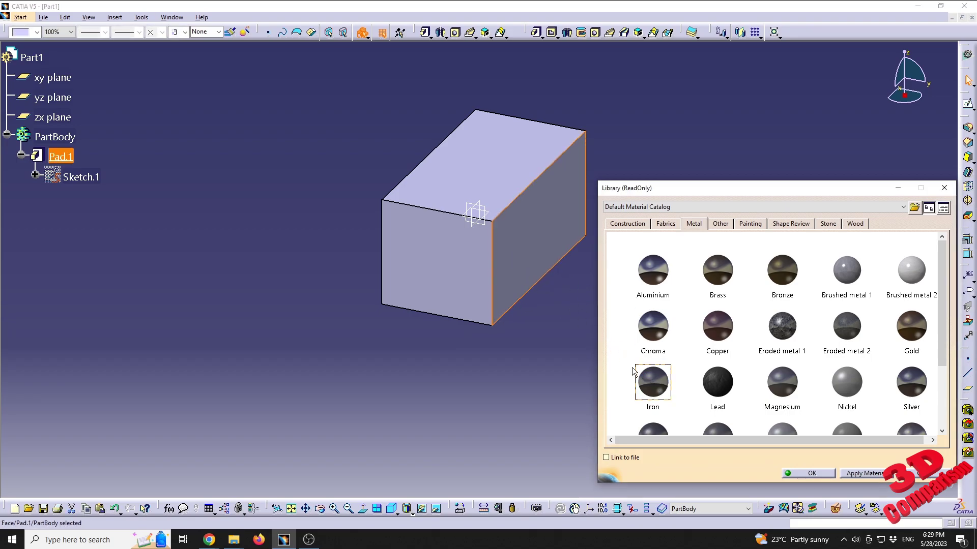
{"action": "left_click", "coordinate": [664, 387]}
{"action": "scroll", "coordinate": [667, 391], "scroll_direction": "down", "scroll_amount": 2}
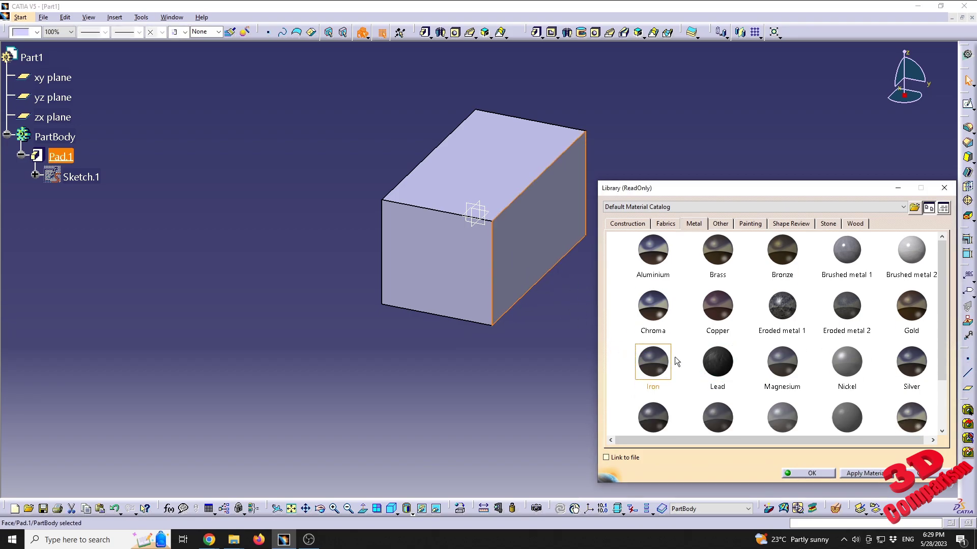
{"action": "left_click_drag", "start_coordinate": [656, 394], "coordinate": [512, 246]}
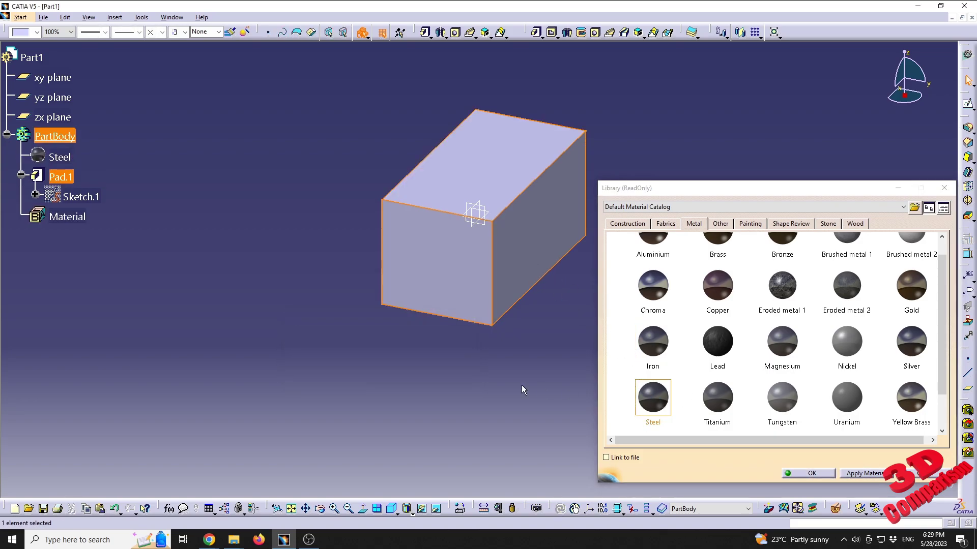
{"action": "left_click", "coordinate": [833, 473]}
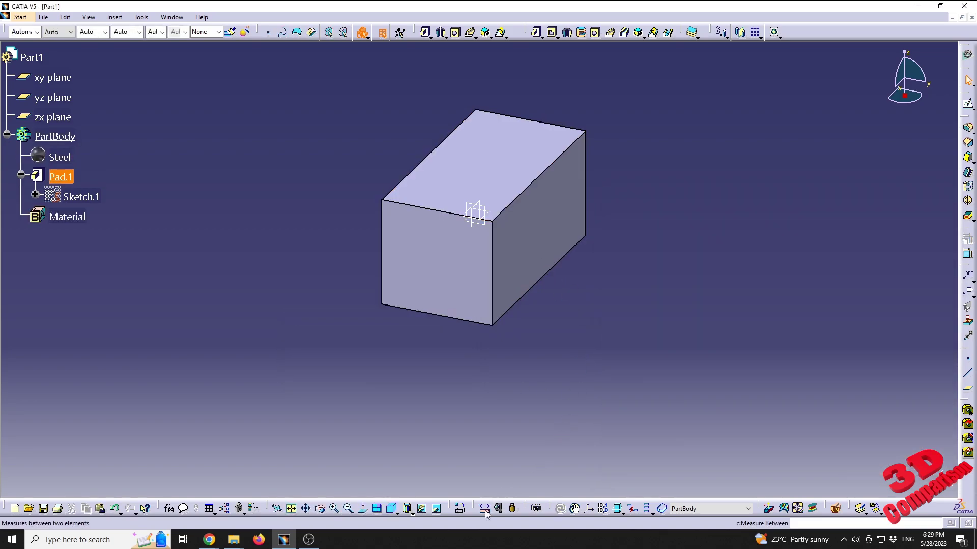
Measure Part1's inertia, reading 3.671 kg mass and 7860 kg/m3 density.
{"action": "left_click", "coordinate": [512, 509]}
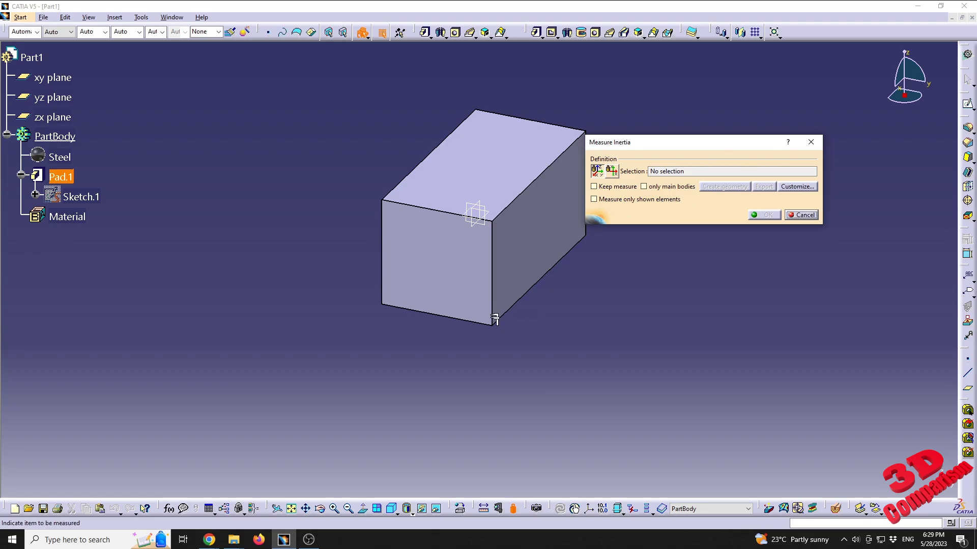
{"action": "left_click", "coordinate": [32, 57]}
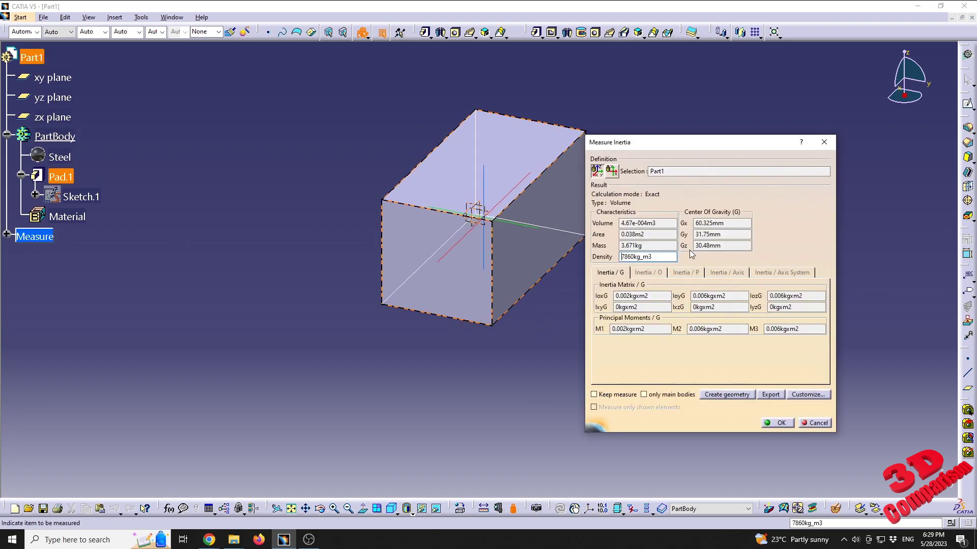
{"action": "left_click", "coordinate": [657, 248]}
{"action": "left_click", "coordinate": [657, 248]}
{"action": "double_click", "coordinate": [629, 258]}
{"action": "left_click", "coordinate": [147, 18]}
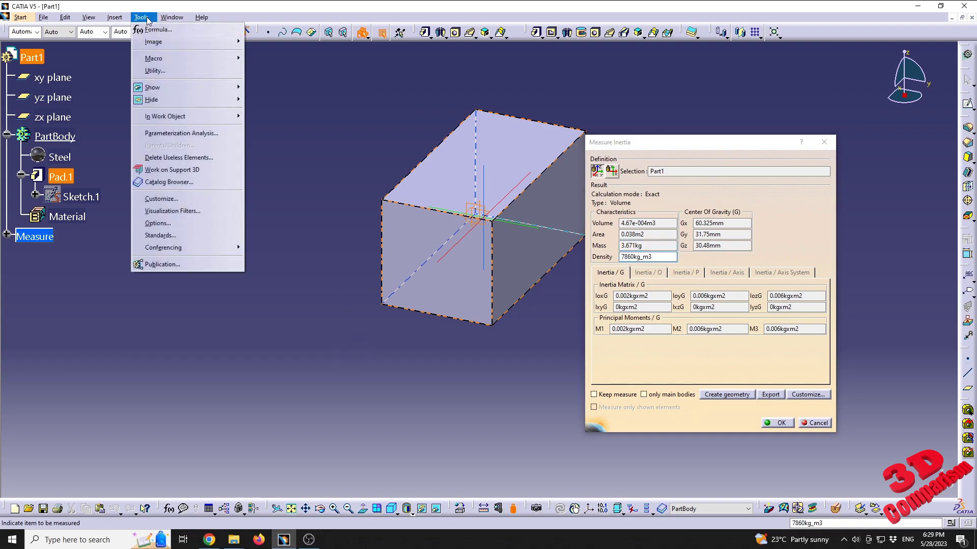
Set the Mass unit to Pound (lb) in the Units options.
{"action": "left_click", "coordinate": [157, 224]}
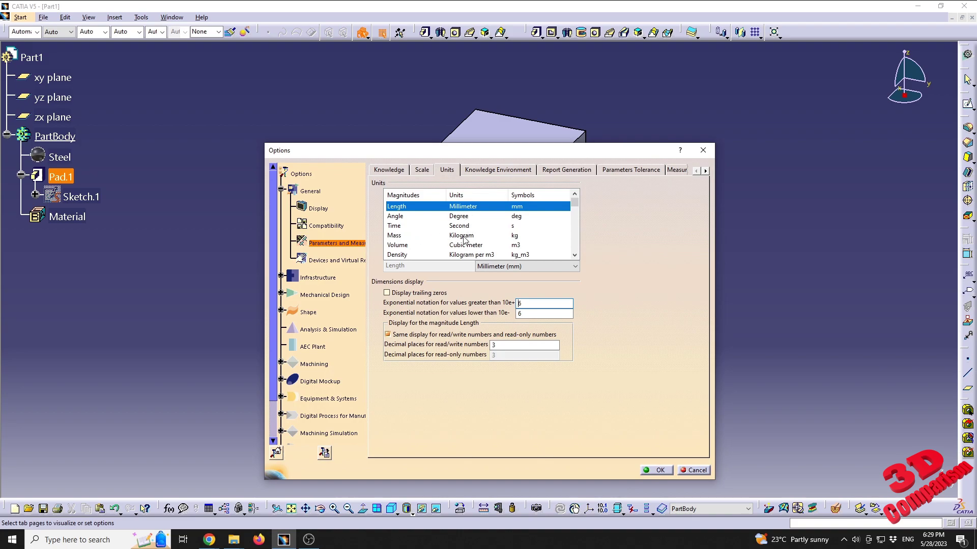
{"action": "left_click", "coordinate": [518, 239]}
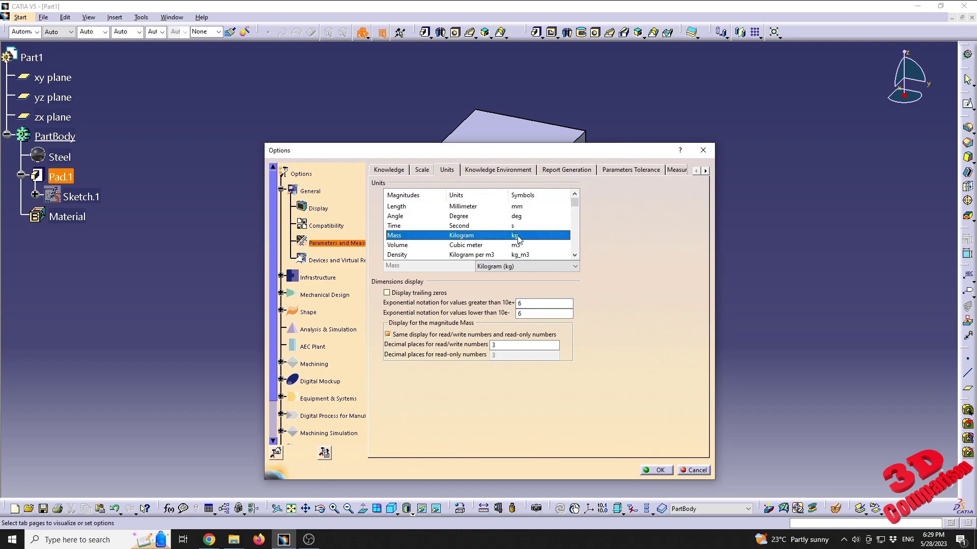
{"action": "left_click", "coordinate": [516, 267]}
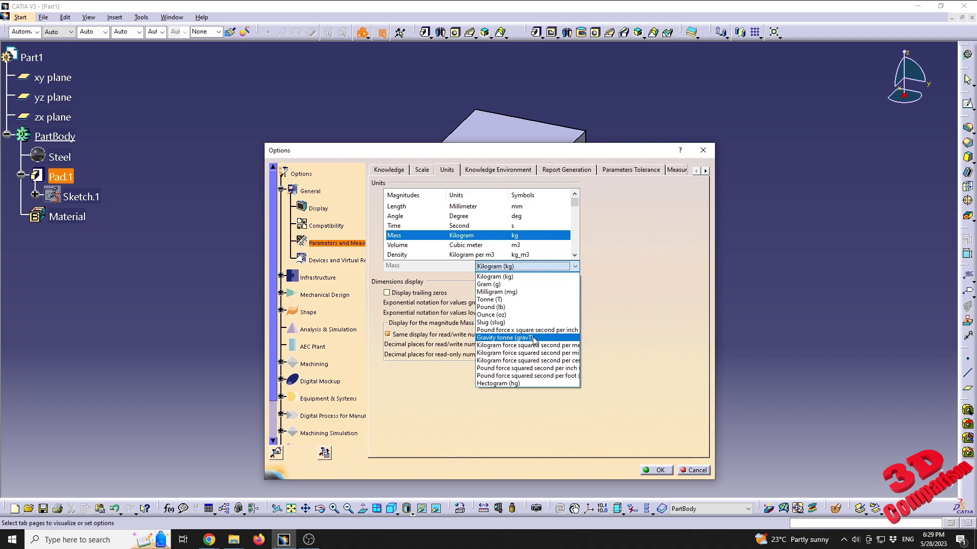
{"action": "left_click", "coordinate": [509, 308]}
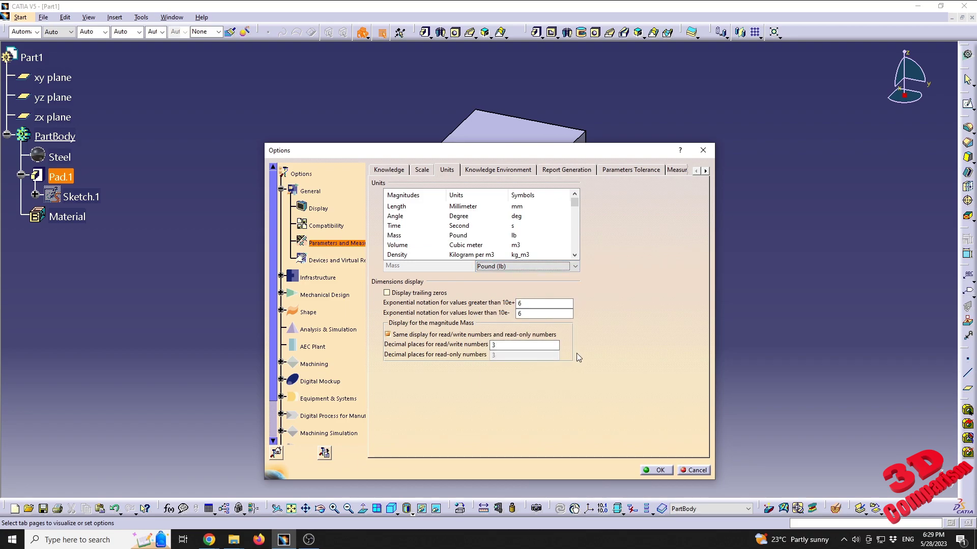
Apply the pound mass units, then re-measure Part1's inertia to read a mass of 8.093 lb.
{"action": "left_click", "coordinate": [656, 469]}
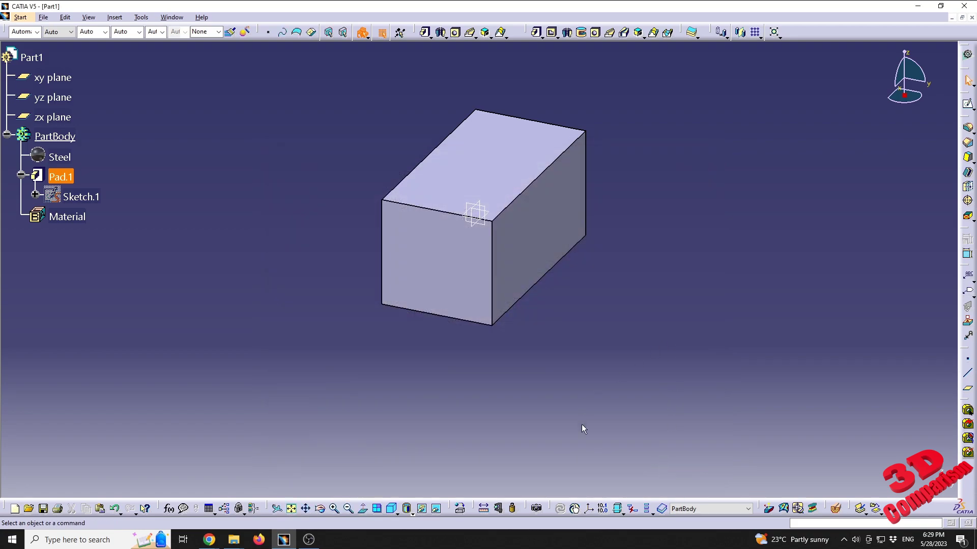
{"action": "left_click", "coordinate": [512, 508]}
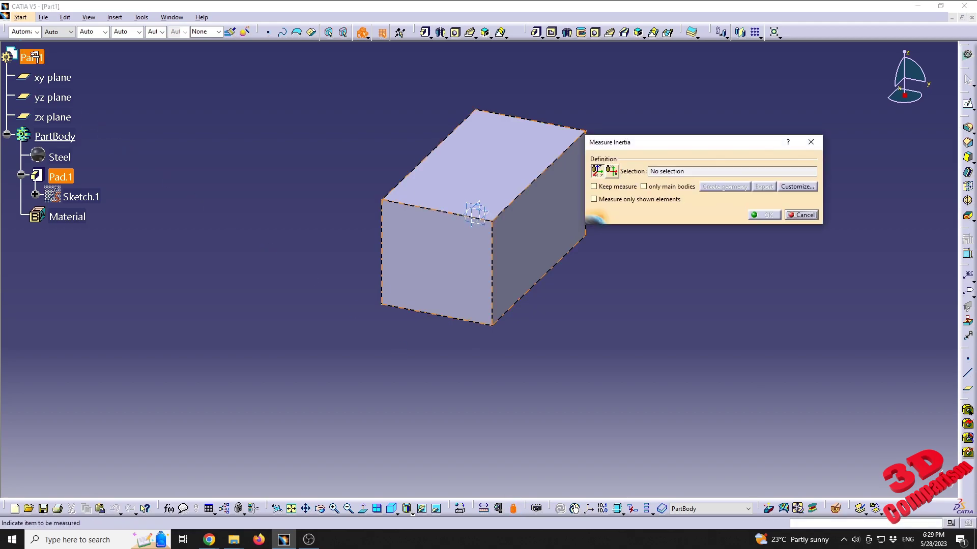
{"action": "left_click", "coordinate": [476, 214]}
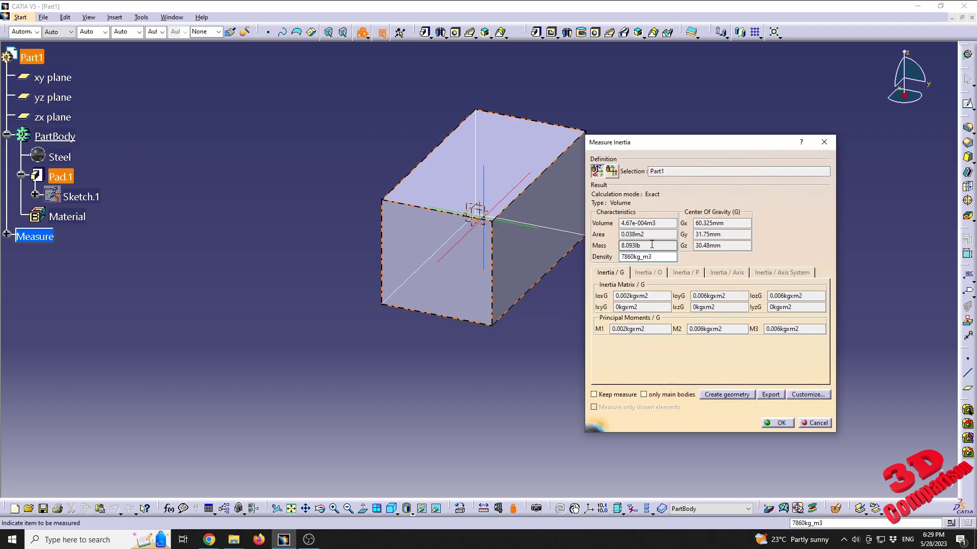